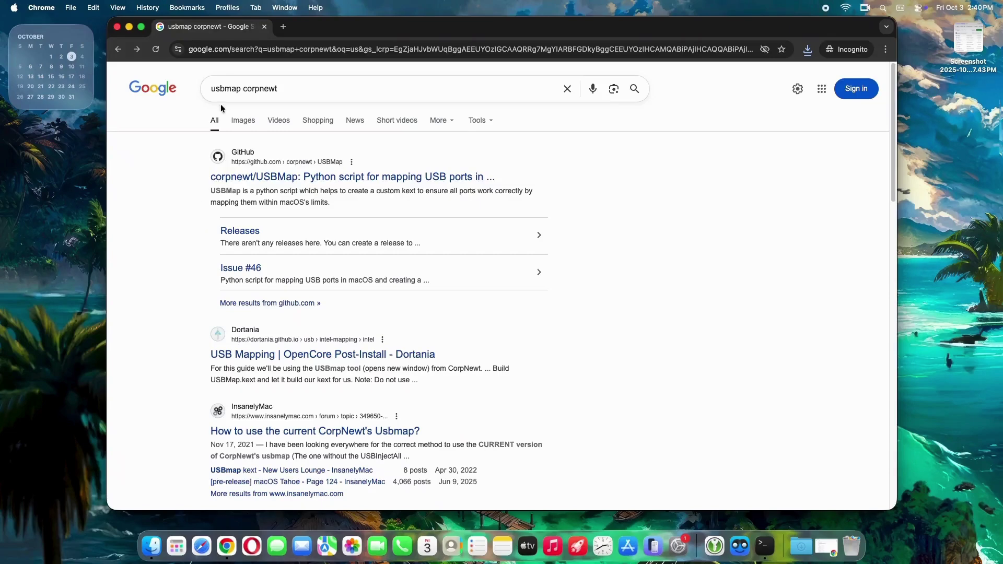
Download the corpnewt/USBMap GitHub repository as USBMap-master.zip, then minimize Chrome.
left_click(269, 177)
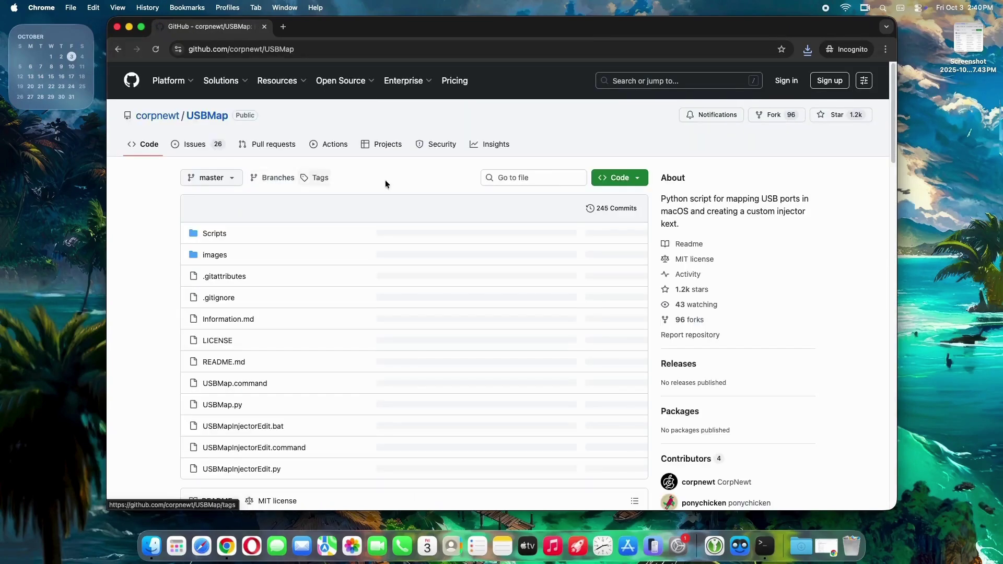
left_click(620, 178)
left_click(497, 312)
left_click(573, 295)
left_click(129, 27)
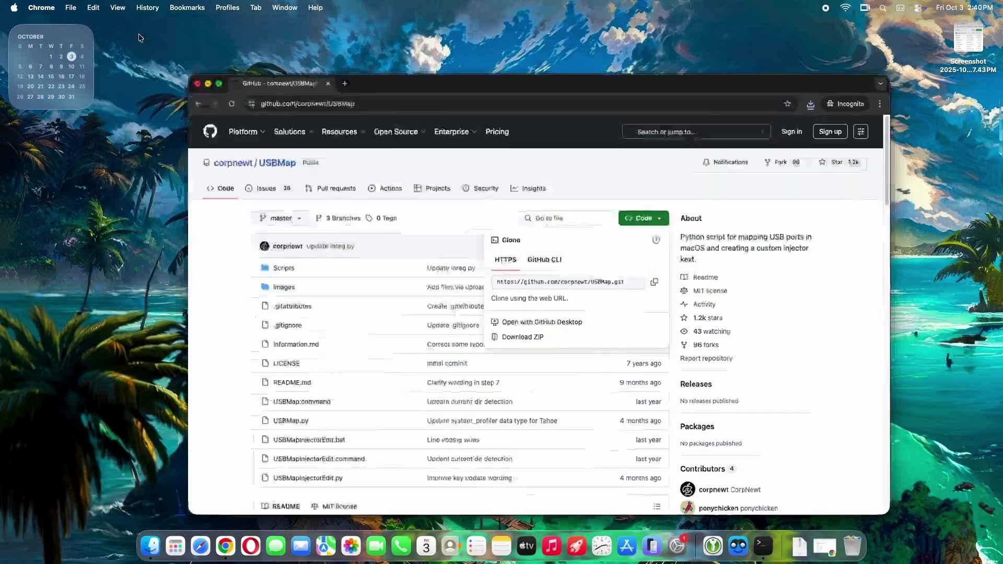
left_click(129, 26)
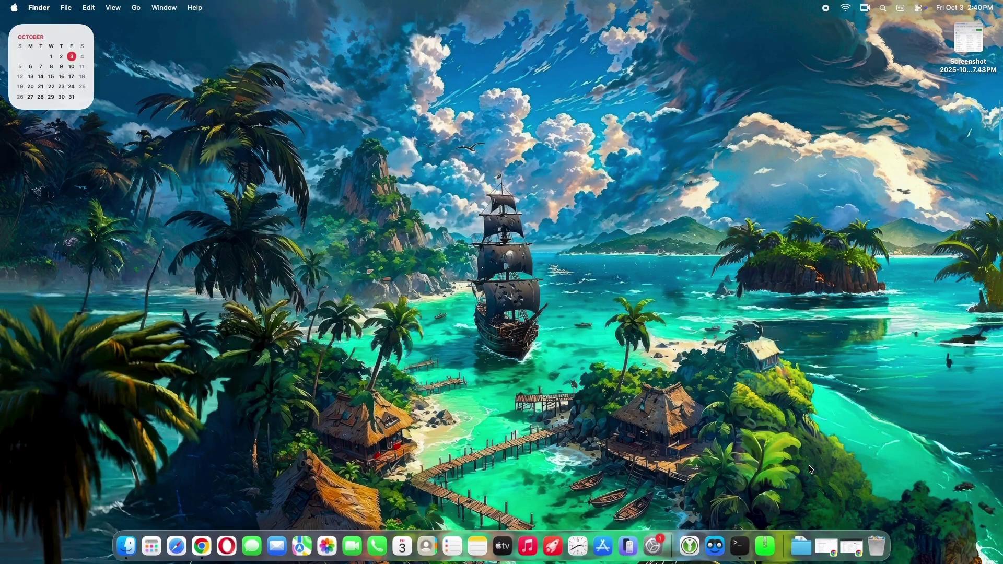
Open the extracted USBMap-master folder in Downloads.
left_click(799, 545)
left_click(425, 139)
double_click(424, 139)
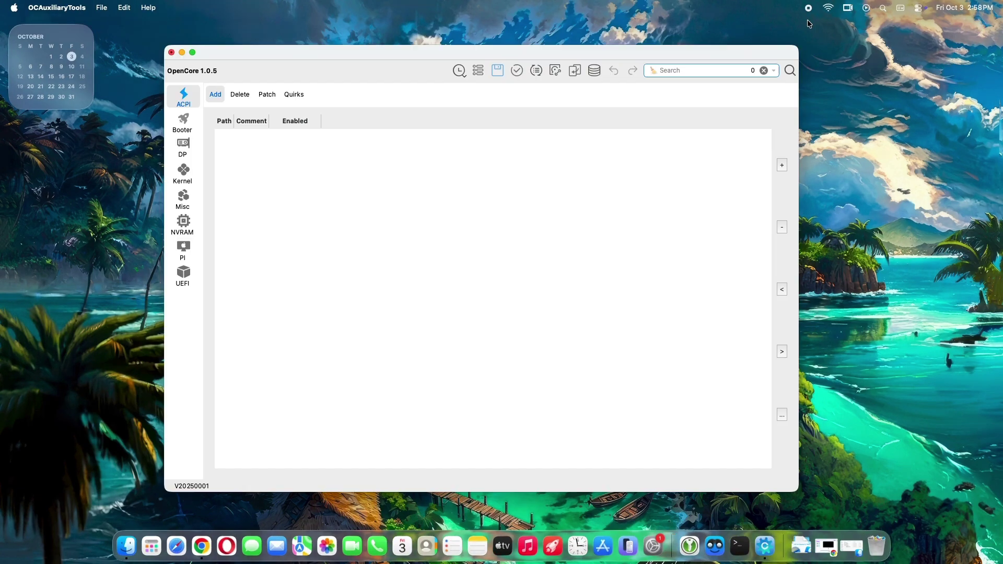
Mount the EFI partition with the admin password, open its config.plist, and back up the EFI to the desktop.
left_click(556, 70)
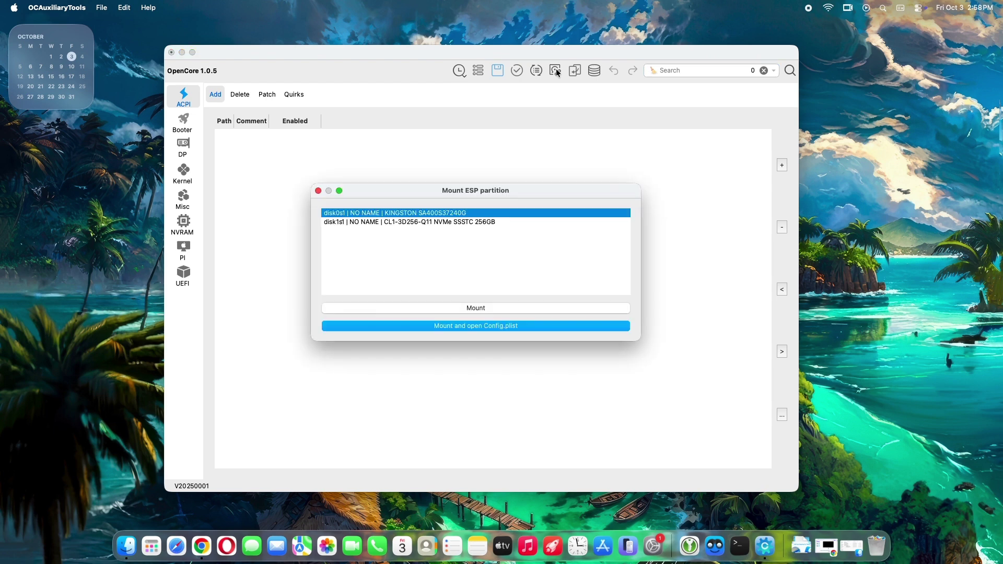
left_click(502, 221)
left_click(471, 326)
type("****")
key("Return")
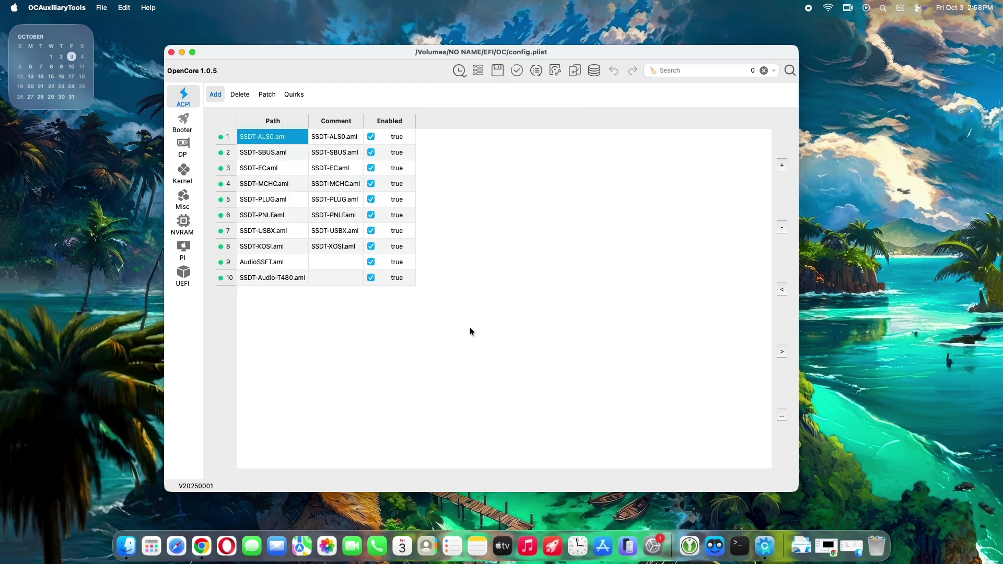
left_click(575, 71)
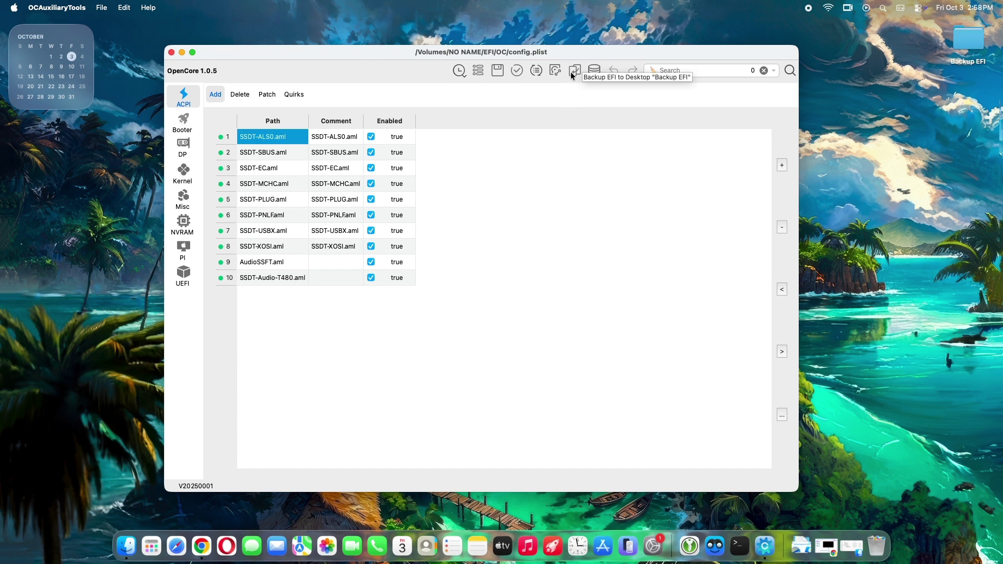
Minimize the configuration editor and launch Terminal from Spotlight.
left_click(182, 53)
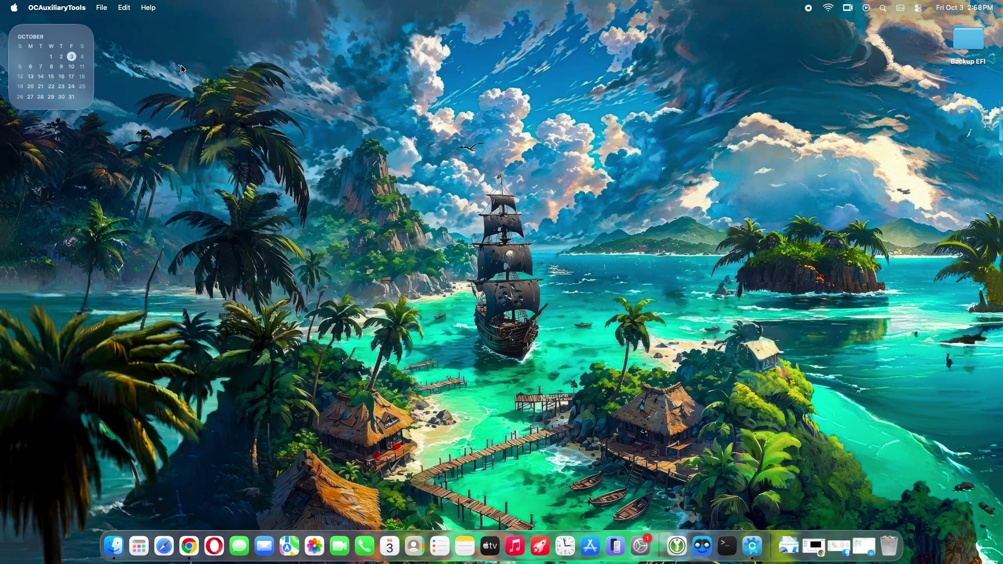
key("super+space")
type("terminal")
key("Return")
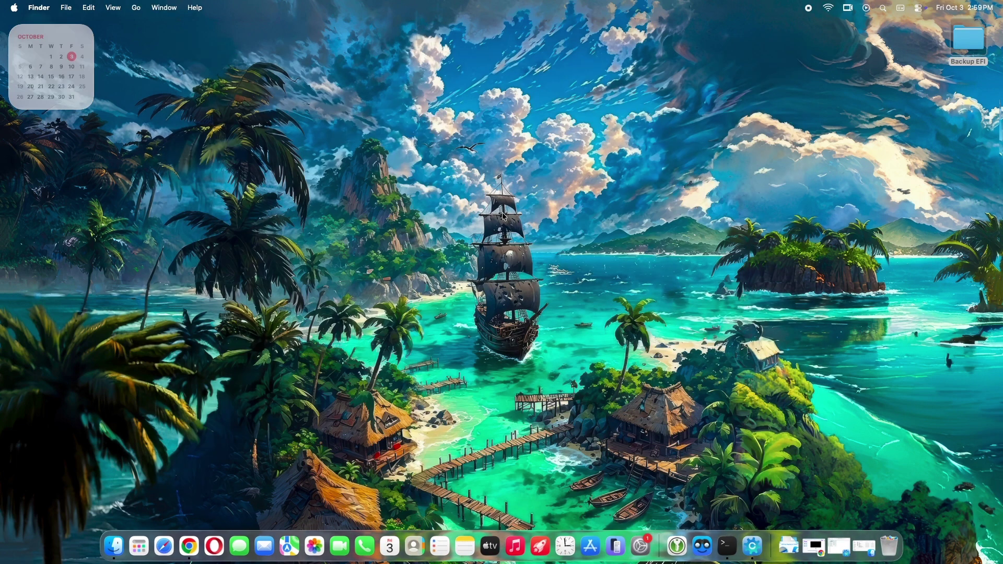
Change into the Downloads/USBMap-master folder.
type("cd Do")
type("wnloads")
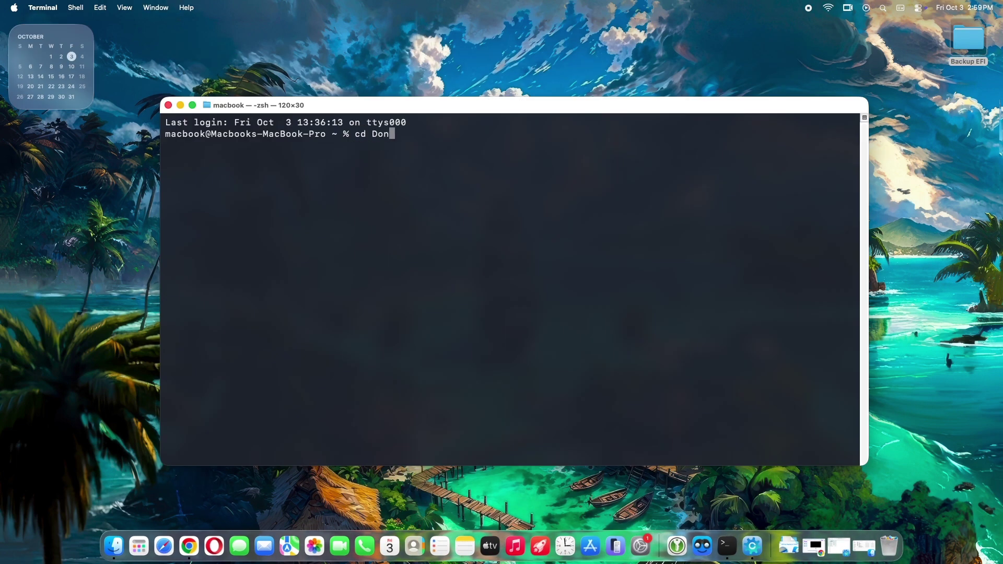
key("Return")
type("cd US")
key("Tab")
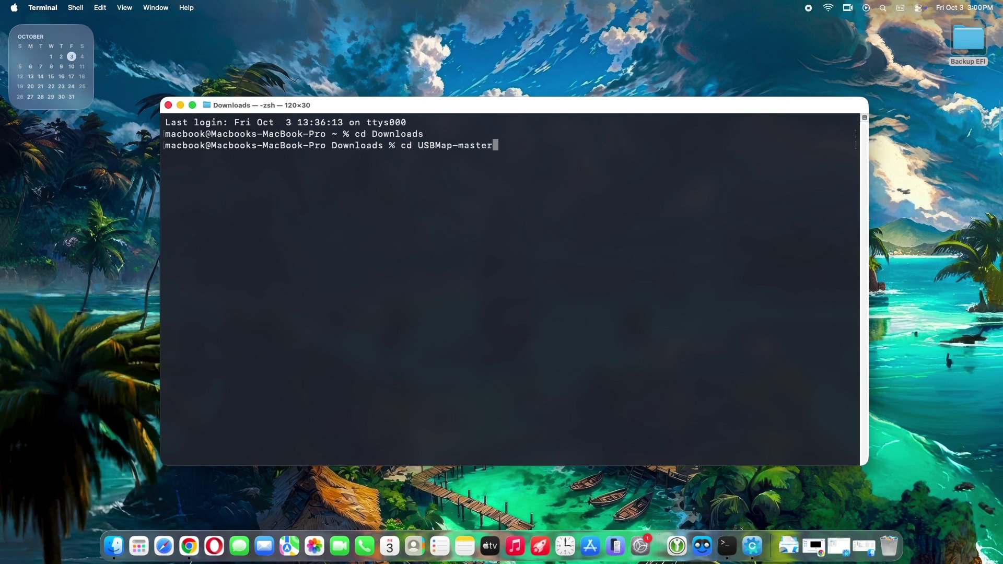
key("Return")
Make USBMapInjectorEdit.command executable with chmod +x.
type("chmod")
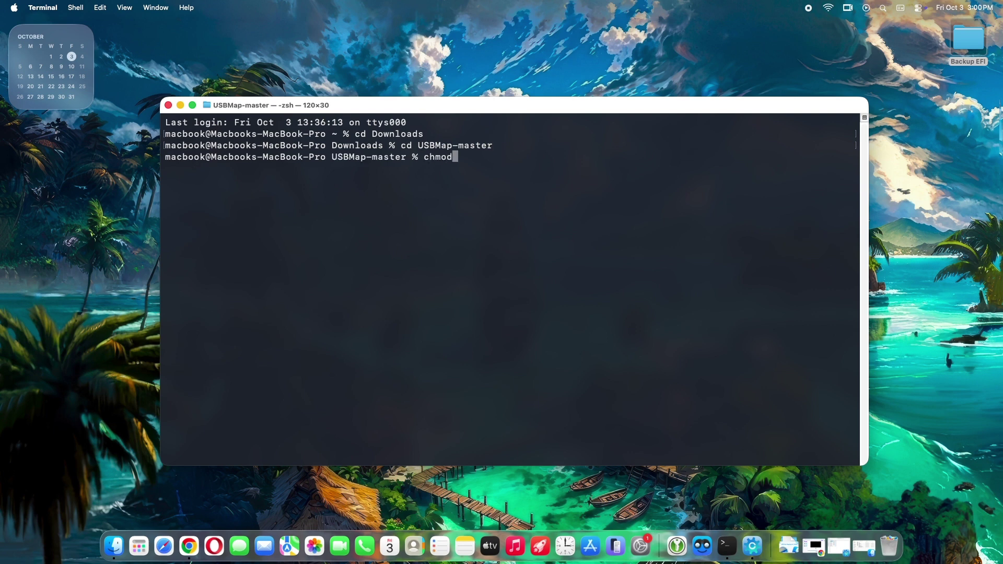
type(" +x US")
key("Tab")
type("command")
key("Return")
Run ./USBMapInjectorEdit.command, fixing the mistyped name, and answer y to install Python 3.
type("./USBM")
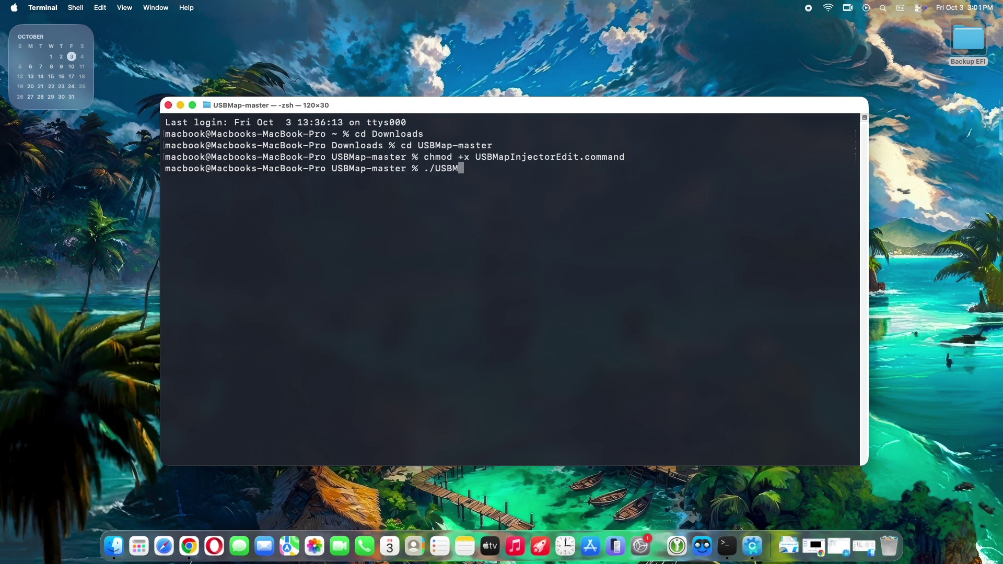
type("apInjectEdit.command")
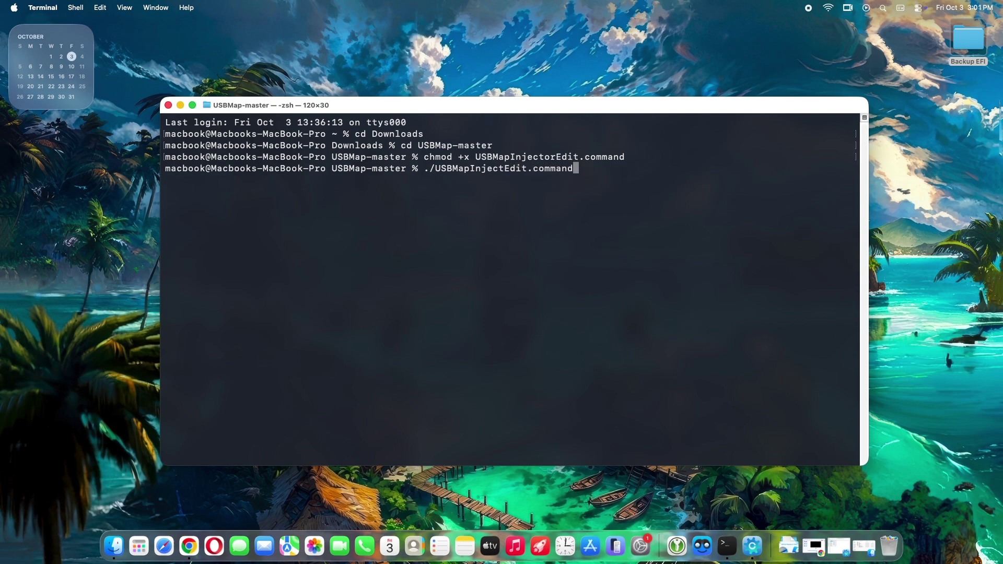
key("Return")
key("Up")
key("Left")
key("Left")
key("Left")
key("Left")
key("Left")
key("Left")
key("Left")
key("Left")
key("Left")
key("Left")
key("Left")
key("Left")
type("or")
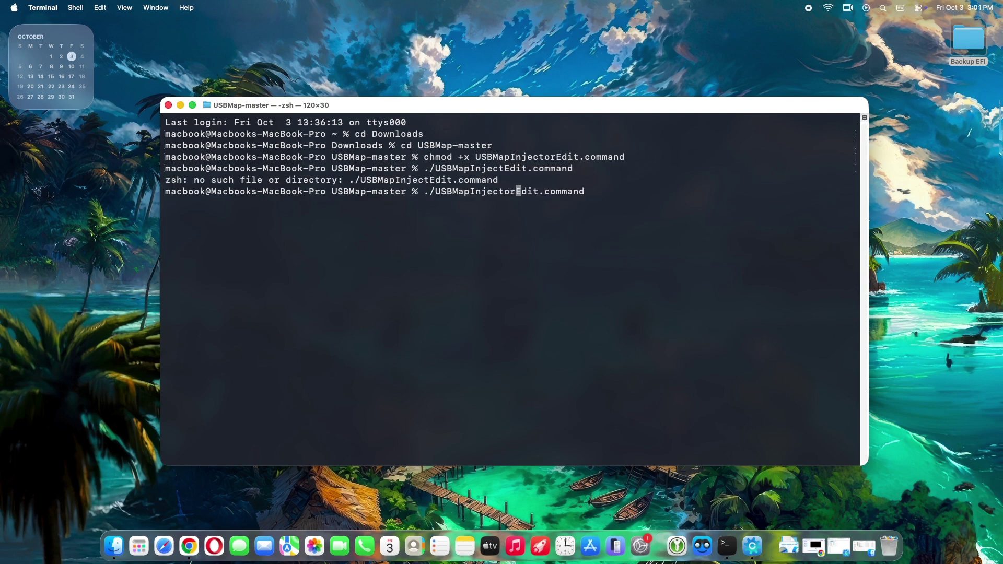
key("Return")
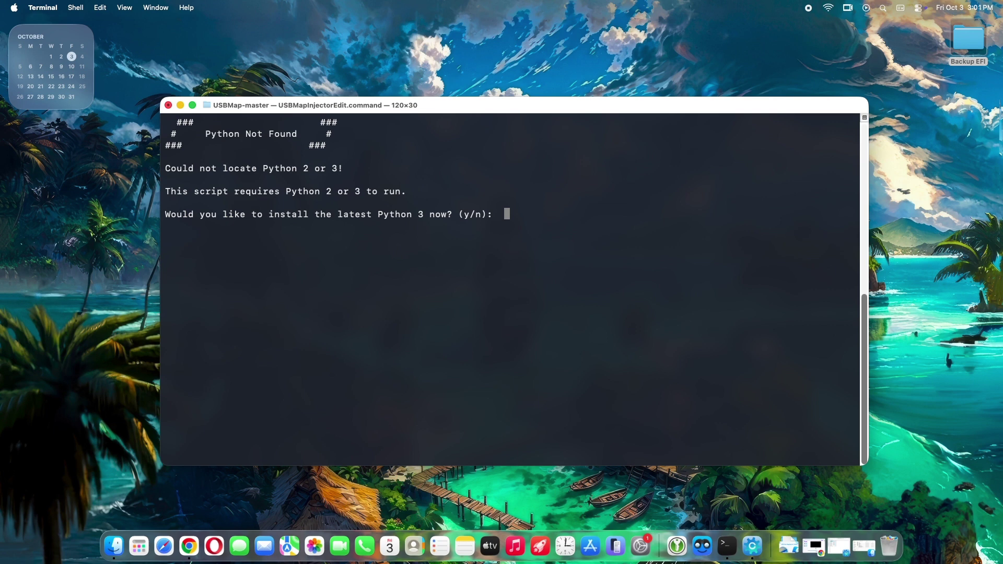
type("y")
key("Return")
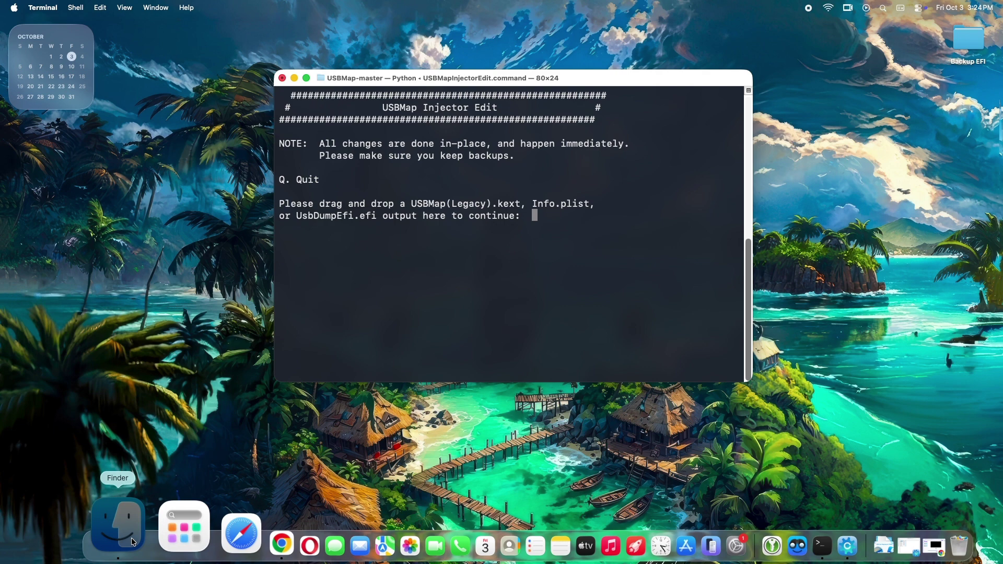
In a new Finder window, open the Kexts folder under NO NAME > efi > oc.
left_click(272, 351)
key("super+n")
left_click_drag(359, 171, 359, 217)
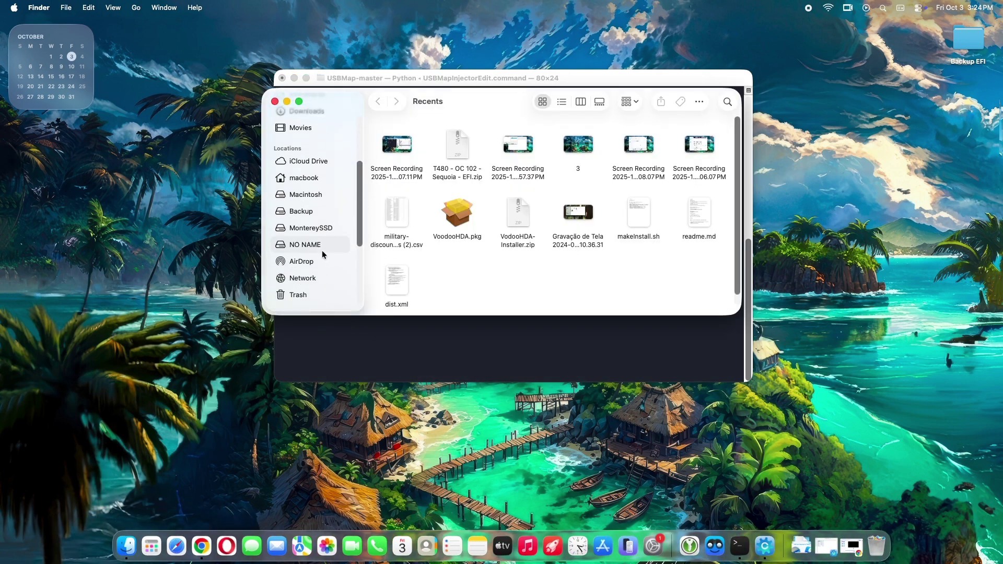
left_click(322, 249)
double_click(390, 155)
double_click(469, 146)
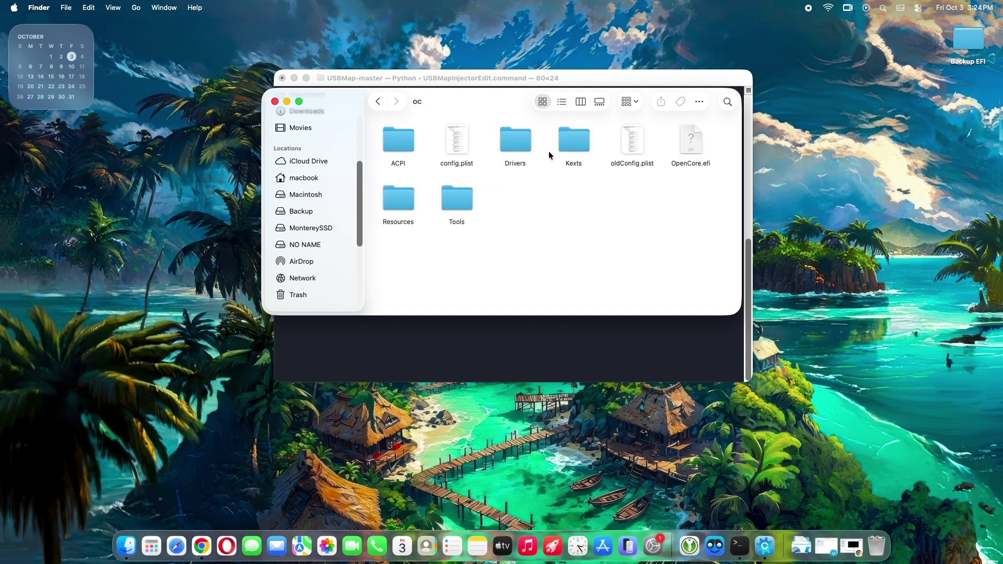
double_click(570, 142)
Drop USBMap.kext's path into the script prompt and close the Kexts window.
left_click_drag(492, 92, 644, 123)
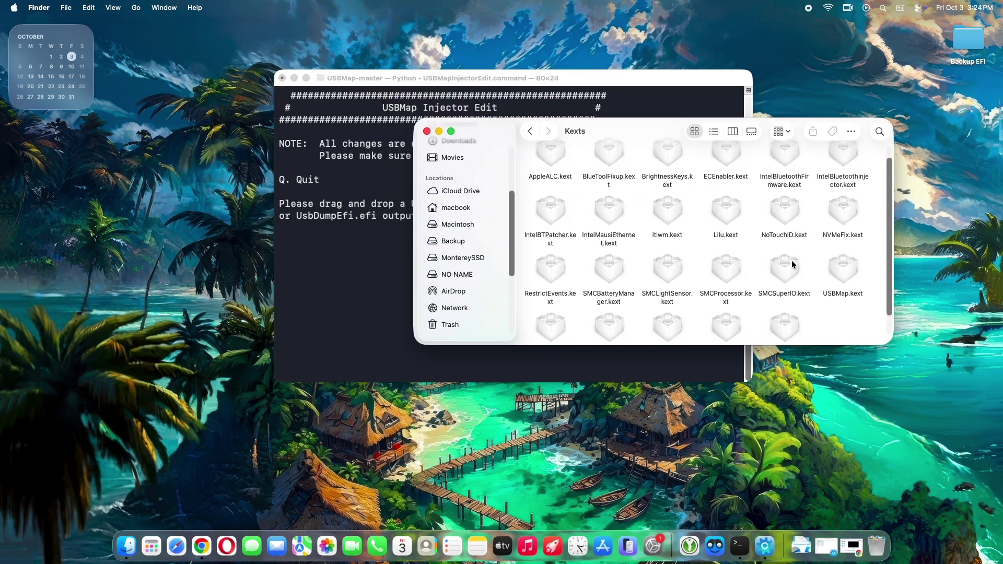
left_click_drag(842, 272, 377, 276)
left_click(376, 269)
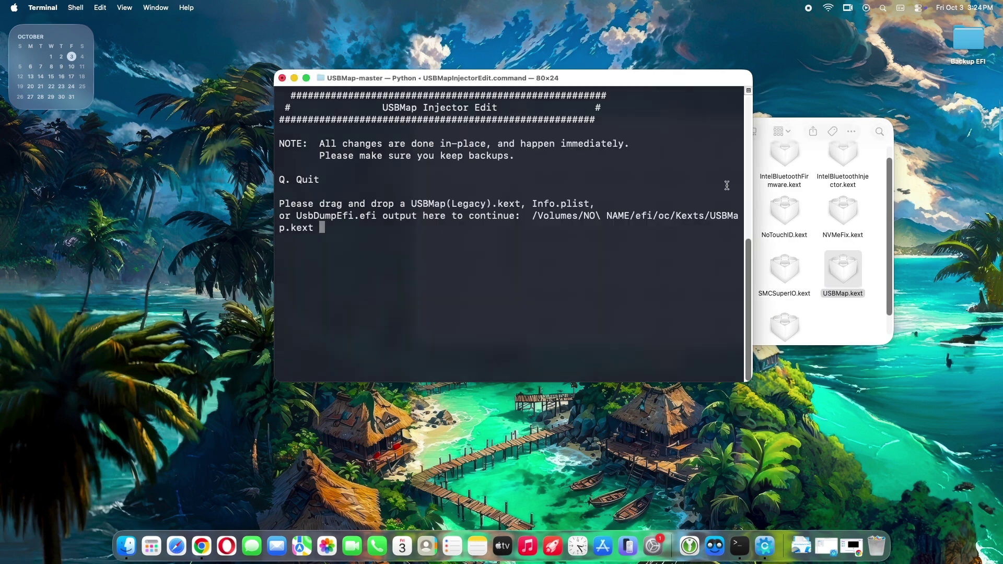
left_click(766, 152)
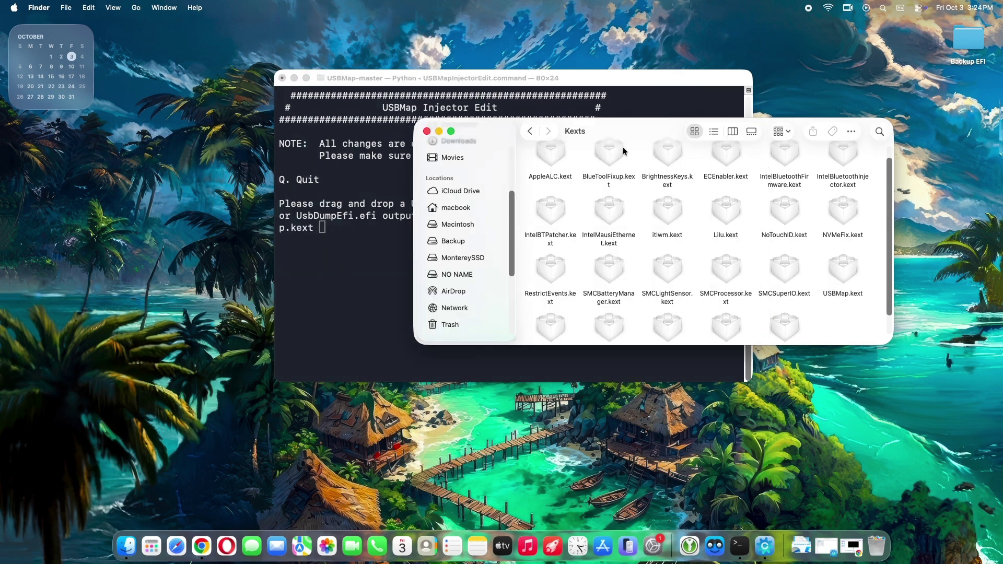
left_click(427, 132)
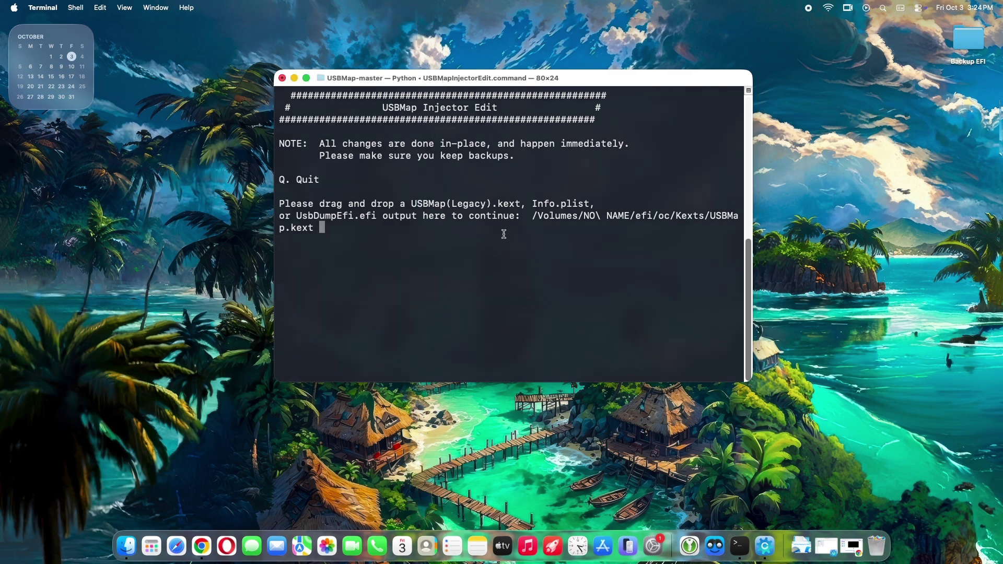
Load USBMap.kext, apply the macOS 26 (Tahoe) update, set classes to AppleUSBHostMergeProperties, and quit.
key("Return")
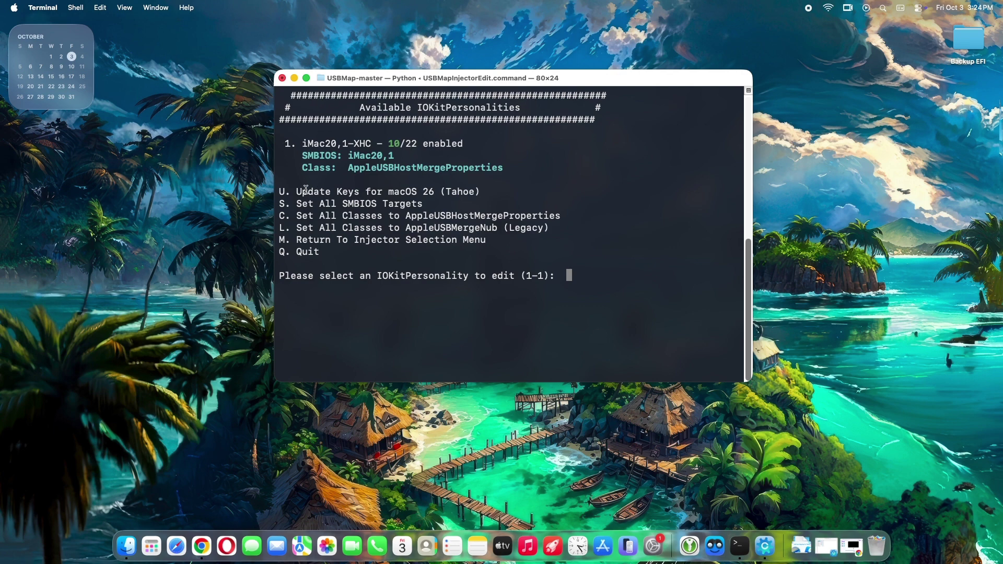
type("U")
key("Return")
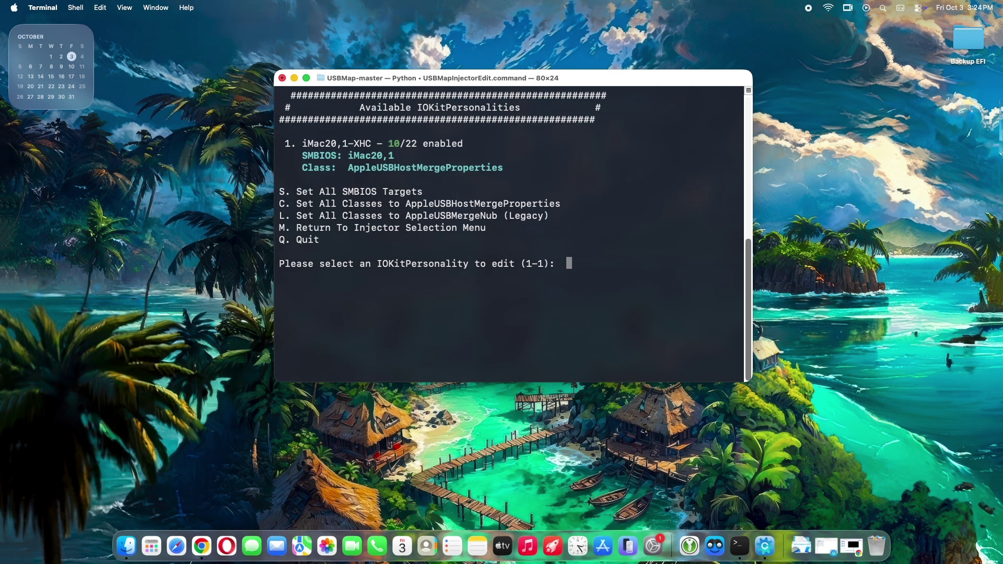
type("C")
key("Return")
type("Q")
key("Return")
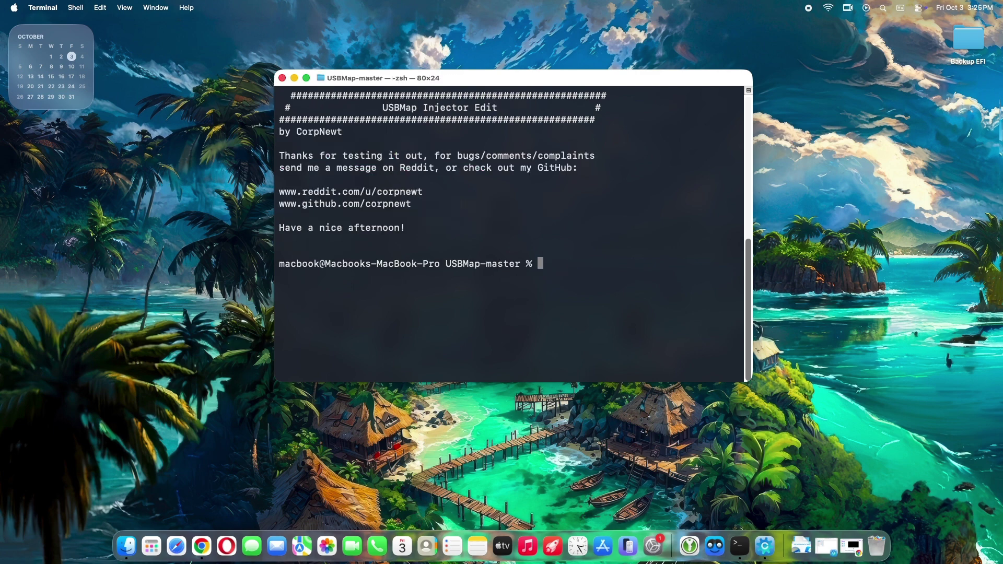